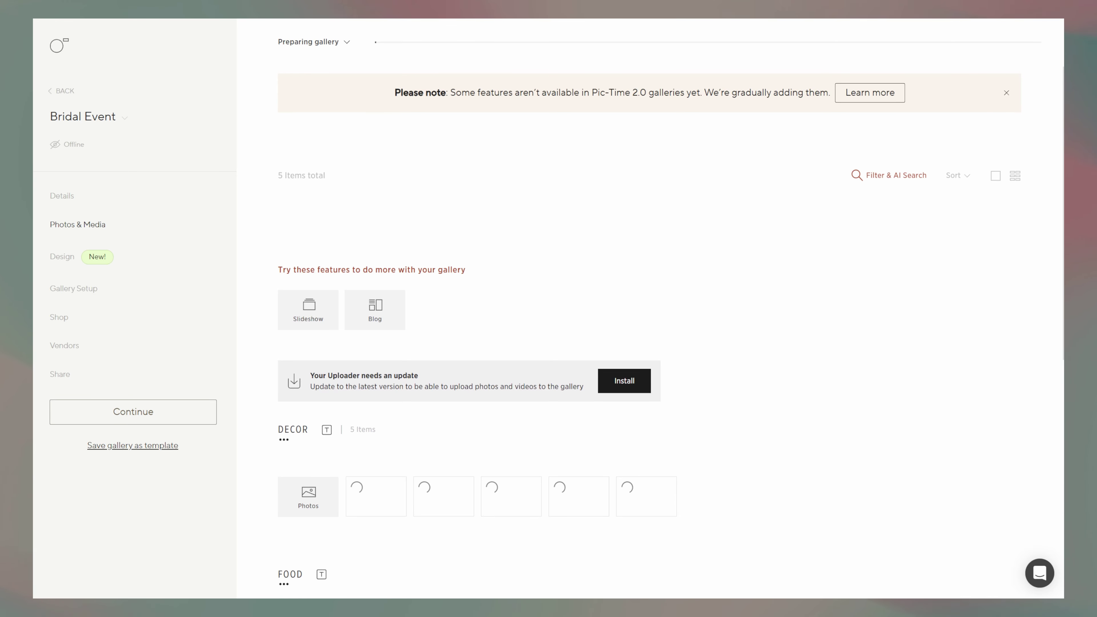
- Look through the Bridal Event gallery's Shop, Vendors and Share settings
{"action": "left_click", "coordinate": [82, 310]}
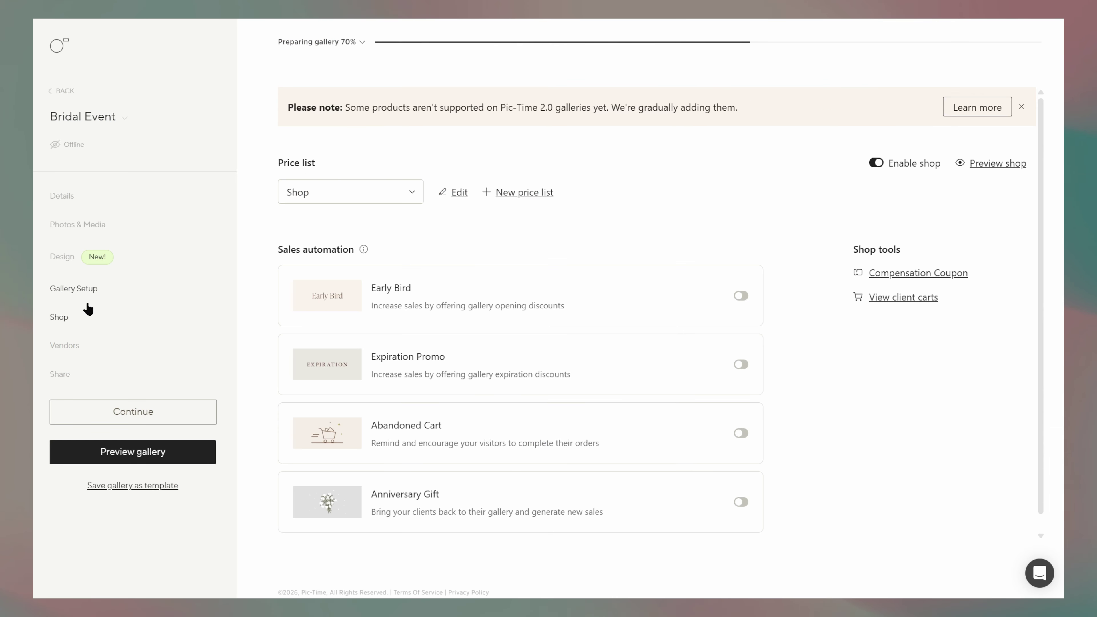
{"action": "left_click", "coordinate": [60, 350]}
{"action": "left_click", "coordinate": [60, 376]}
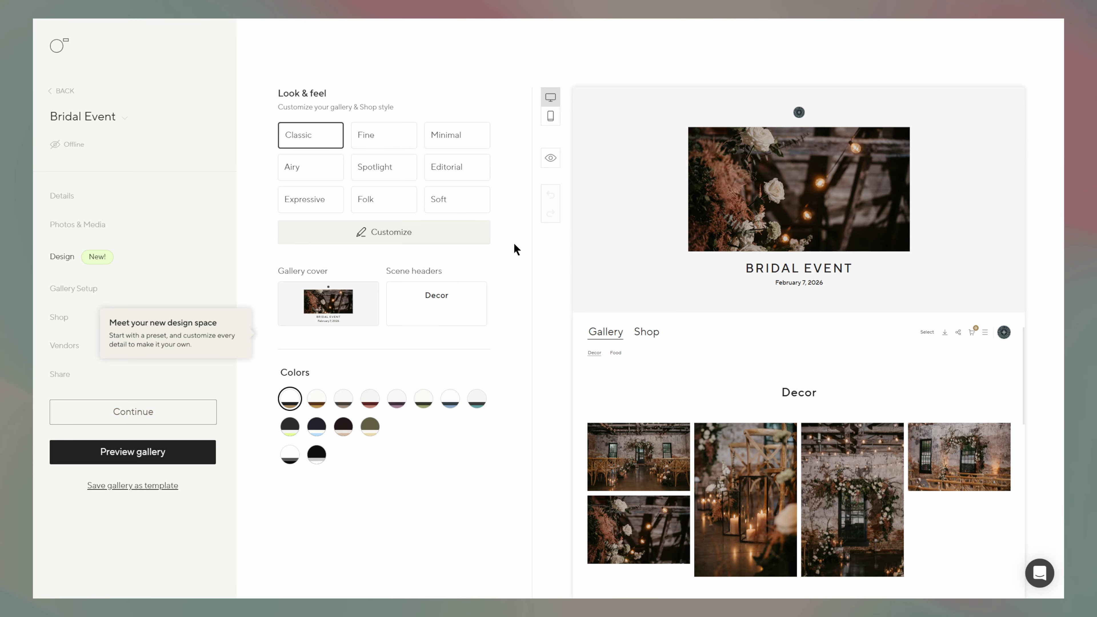
- Try the Fine, Minimal and Airy look-and-feel presets, and two dark color schemes on the gallery
{"action": "left_click", "coordinate": [380, 140]}
{"action": "left_click", "coordinate": [463, 145]}
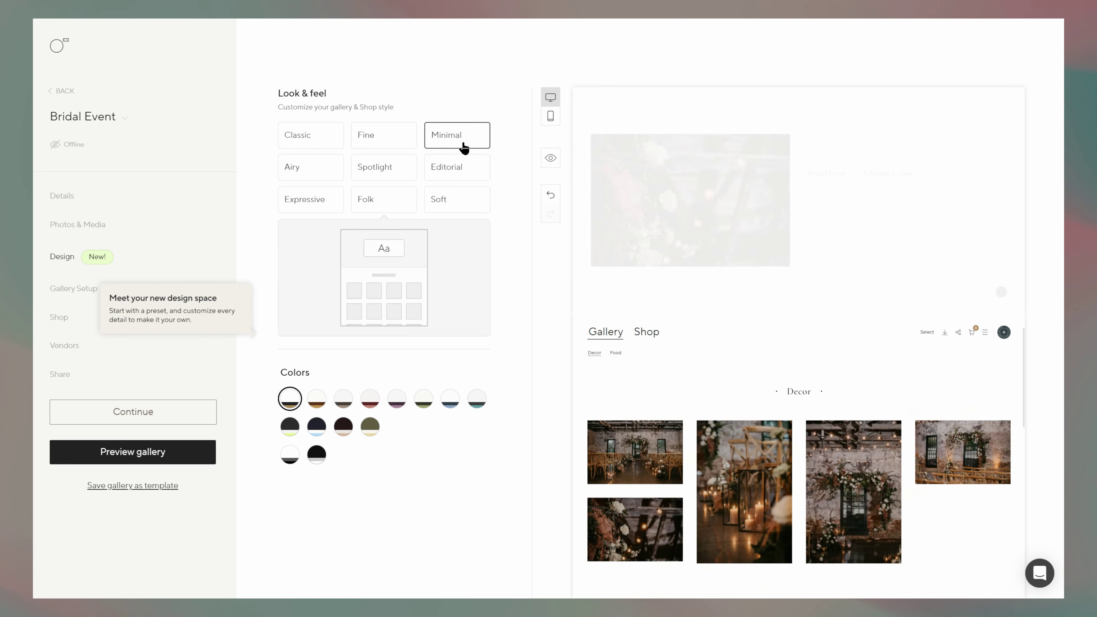
{"action": "left_click", "coordinate": [314, 171]}
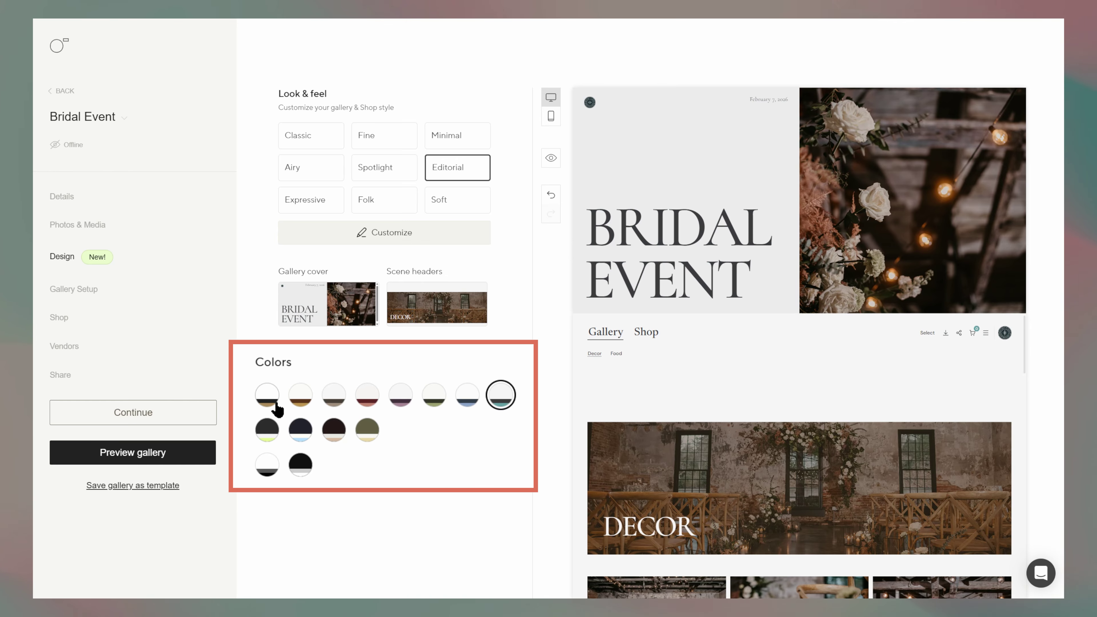
{"action": "left_click", "coordinate": [268, 424]}
{"action": "left_click", "coordinate": [306, 433]}
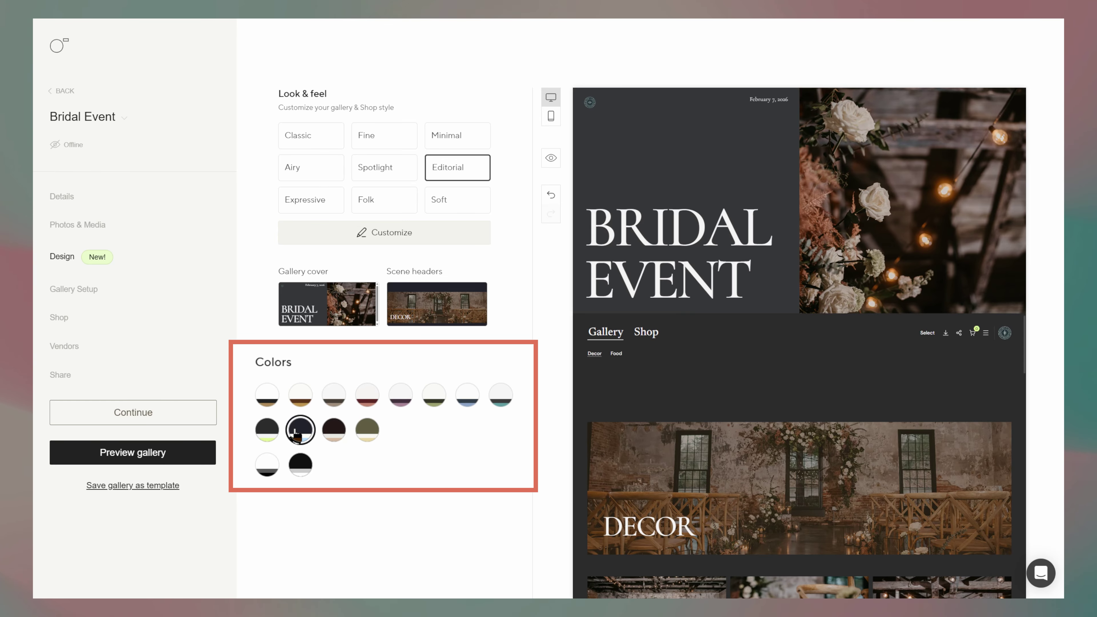
- Compare the Expressive and Folk presets, and apply the Editorial look to the gallery
{"action": "left_click", "coordinate": [306, 203]}
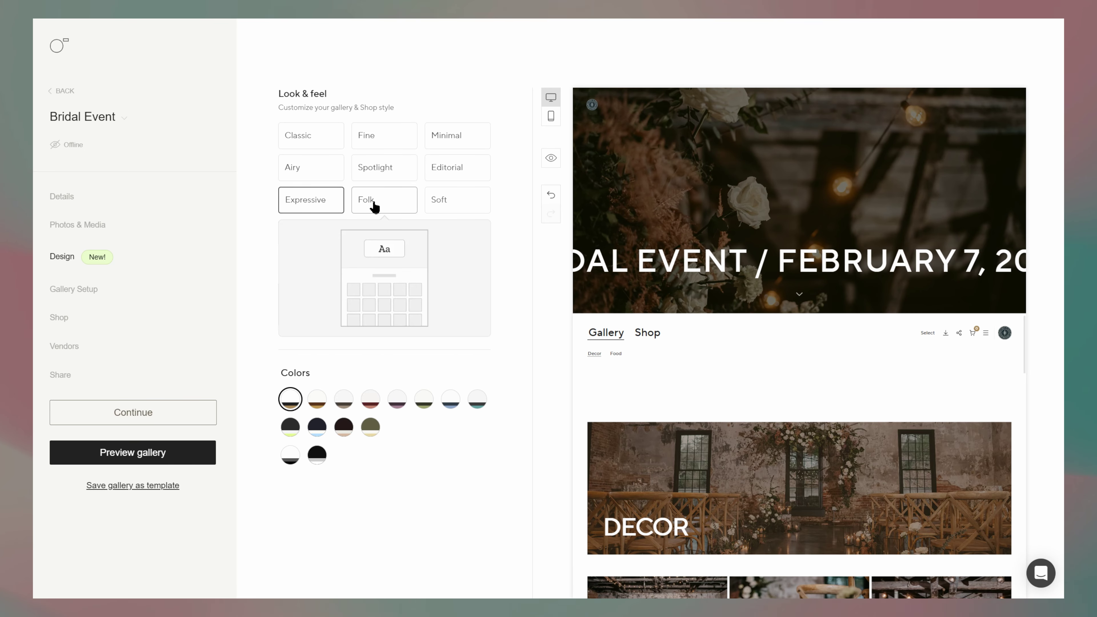
{"action": "left_click", "coordinate": [375, 204]}
{"action": "left_click", "coordinate": [465, 171]}
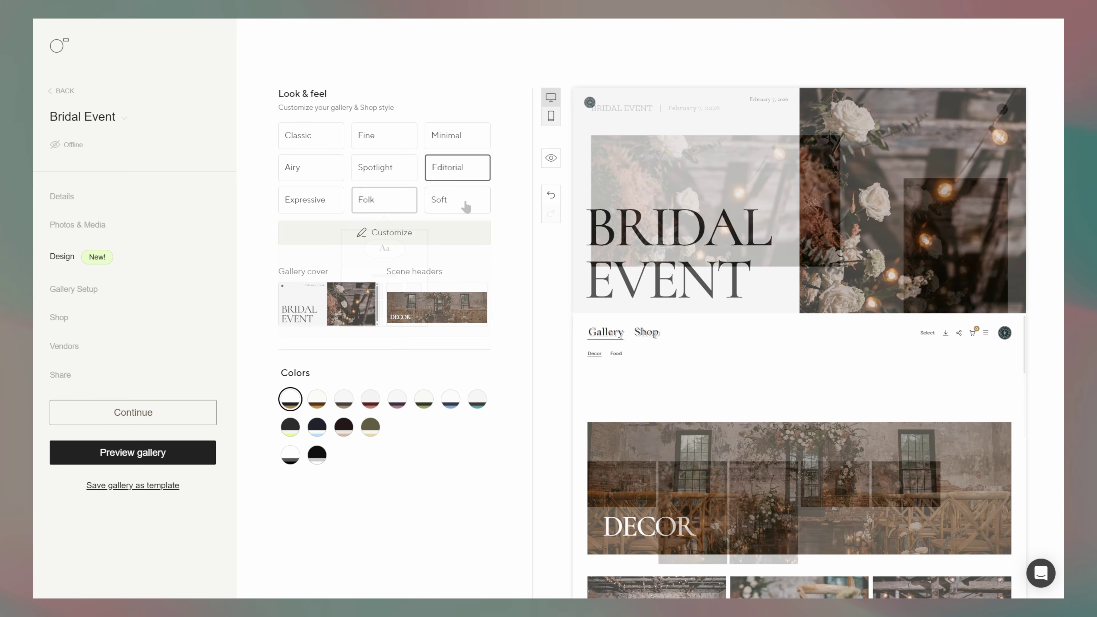
- Check the gallery design in the mobile, full-screen and desktop previews, undoing and redoing the last preset change
{"action": "left_click", "coordinate": [550, 118]}
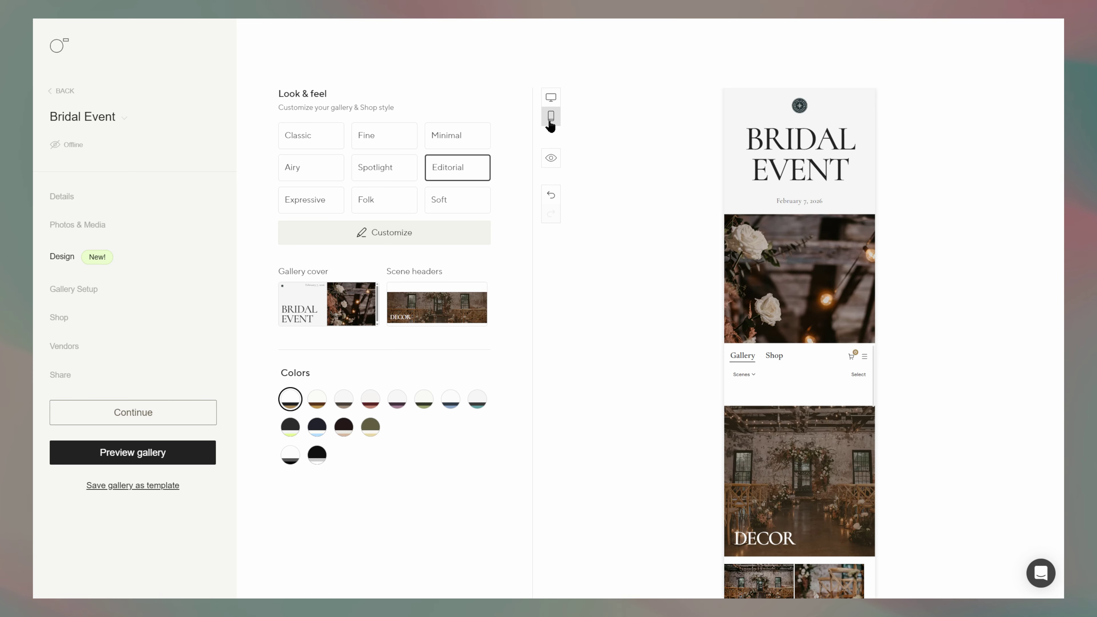
{"action": "left_click", "coordinate": [551, 158]}
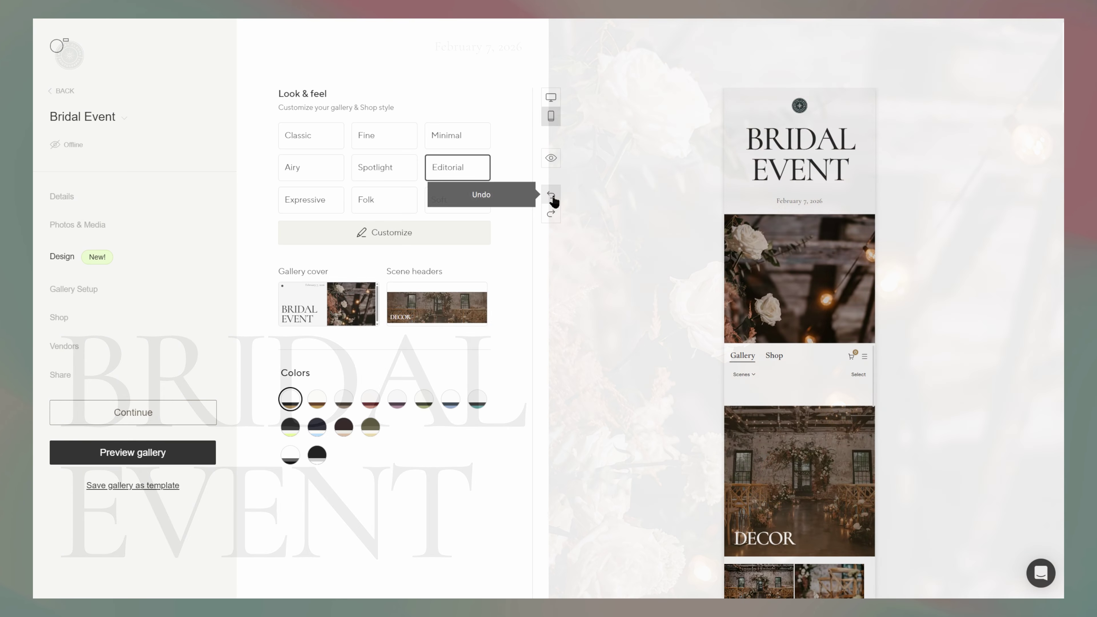
{"action": "left_click", "coordinate": [552, 197]}
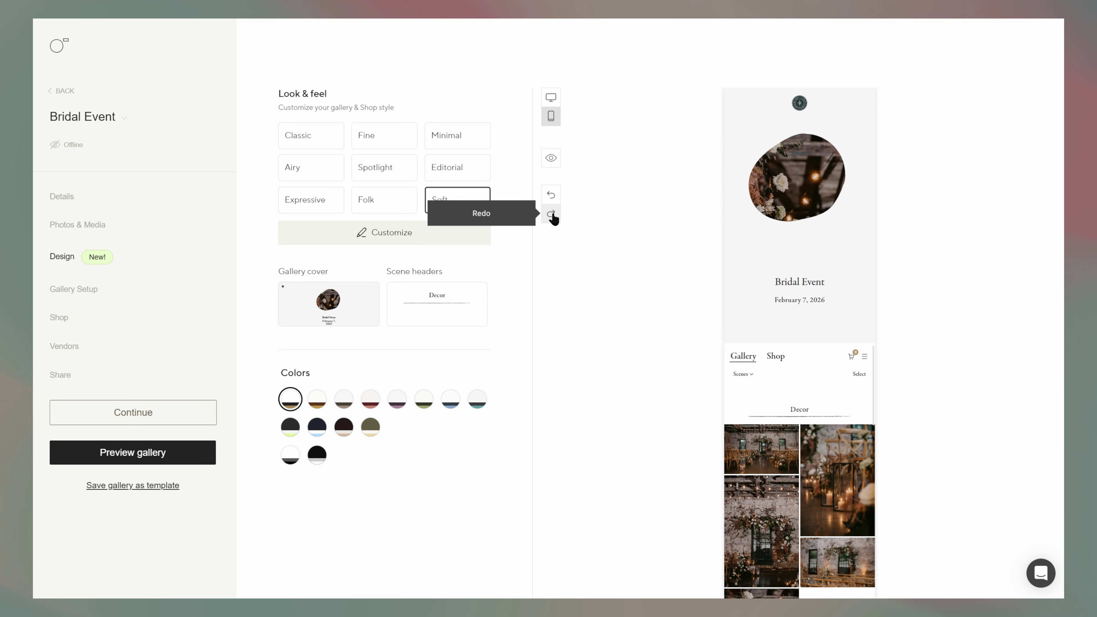
{"action": "left_click", "coordinate": [552, 215]}
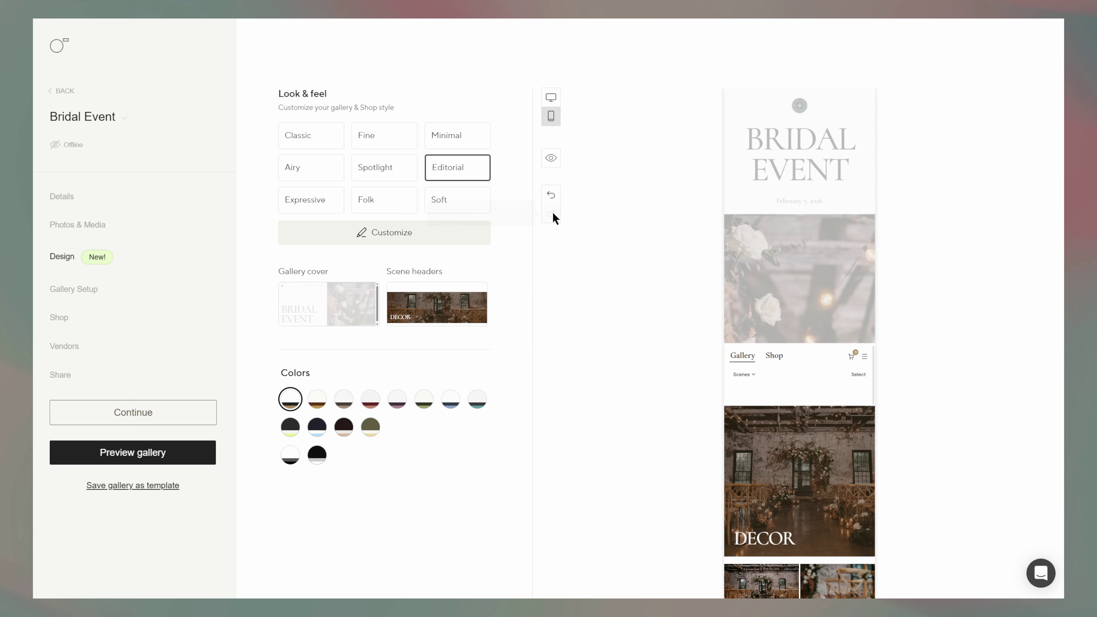
{"action": "left_click", "coordinate": [552, 98]}
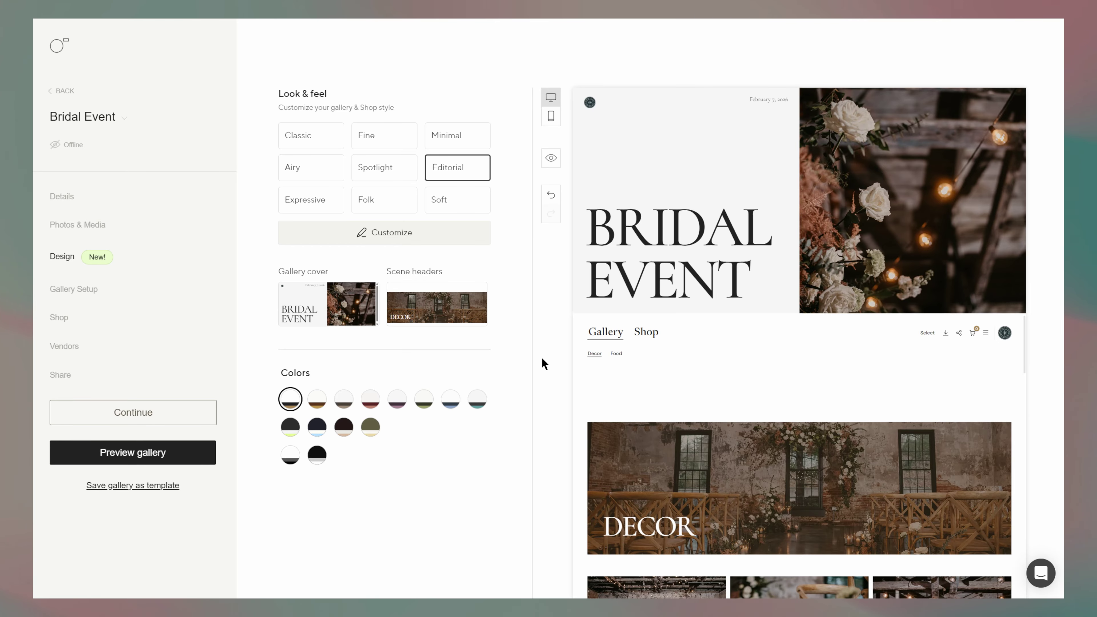
- Test the Food and Decor scene links and the download, share and cart controls in the live preview
{"action": "left_click", "coordinate": [617, 355]}
{"action": "left_click", "coordinate": [596, 355]}
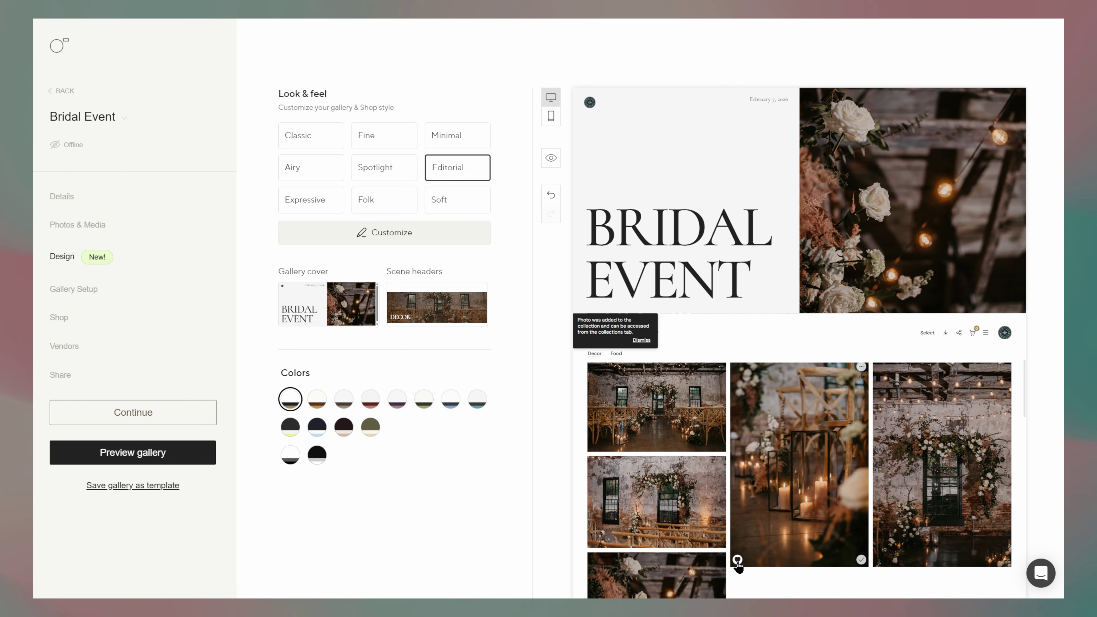
{"action": "left_click", "coordinate": [946, 332]}
{"action": "left_click", "coordinate": [959, 333]}
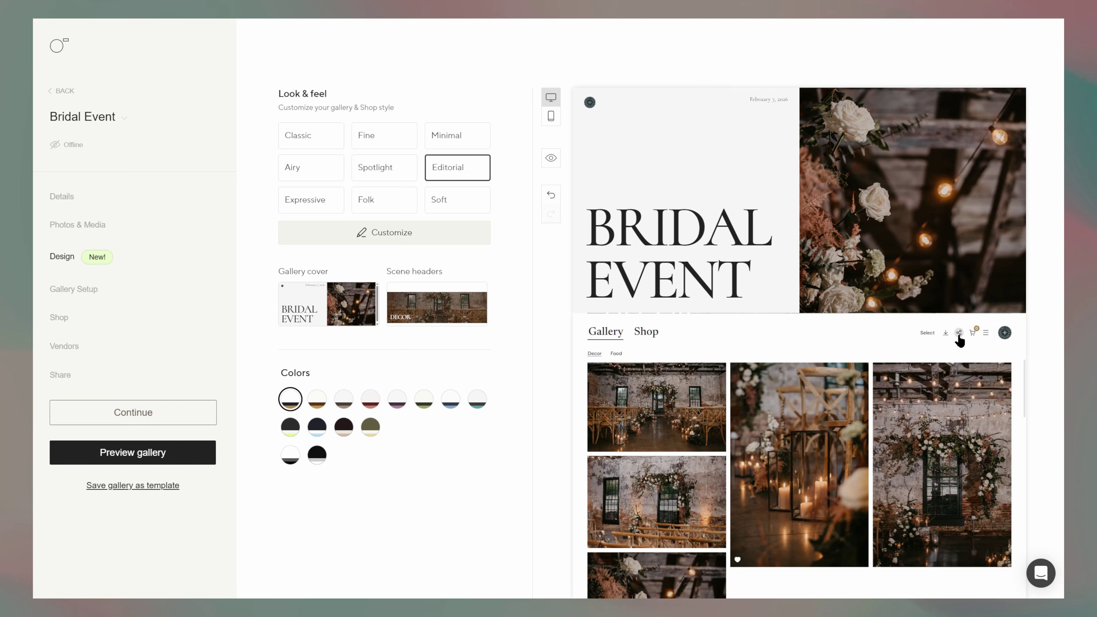
{"action": "left_click", "coordinate": [973, 333]}
{"action": "mouse_move", "coordinate": [1023, 359]}
{"action": "left_mouse_down"}
{"action": "mouse_move", "coordinate": [1024, 484]}
{"action": "mouse_move", "coordinate": [1019, 360]}
{"action": "left_mouse_up"}
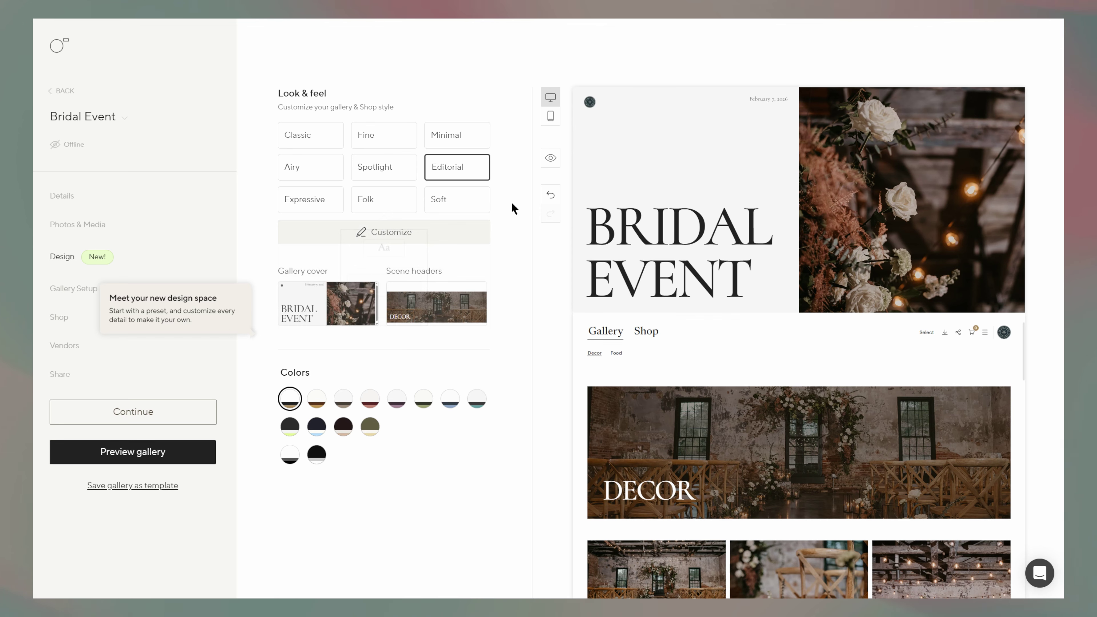
- Customize the gallery style with the FreightNeo font set and Light font and icon weight
{"action": "left_click", "coordinate": [375, 234]}
{"action": "left_click", "coordinate": [337, 211]}
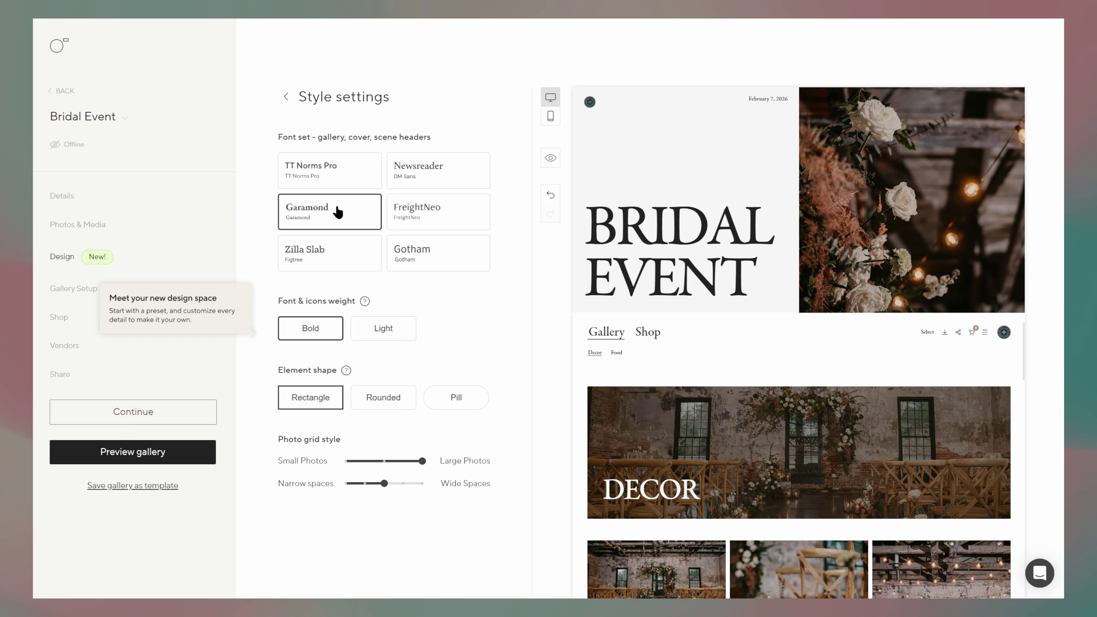
{"action": "left_click", "coordinate": [414, 225]}
{"action": "left_click", "coordinate": [388, 336]}
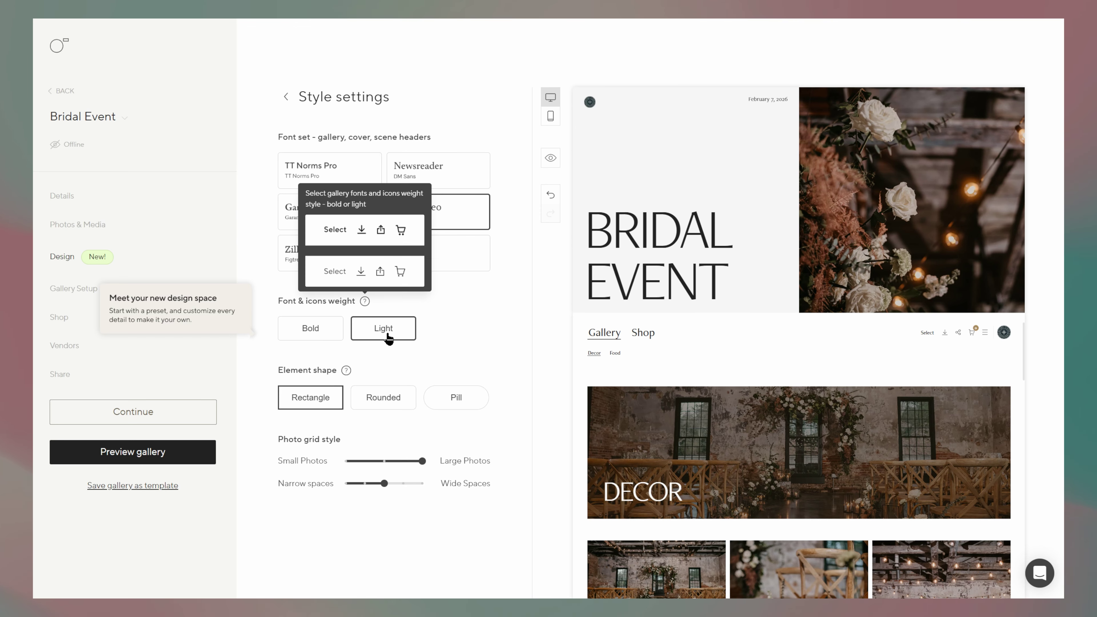
- Set the element shape to Rounded and reduce the photo grid spacing to the narrowest setting
{"action": "left_click", "coordinate": [380, 404]}
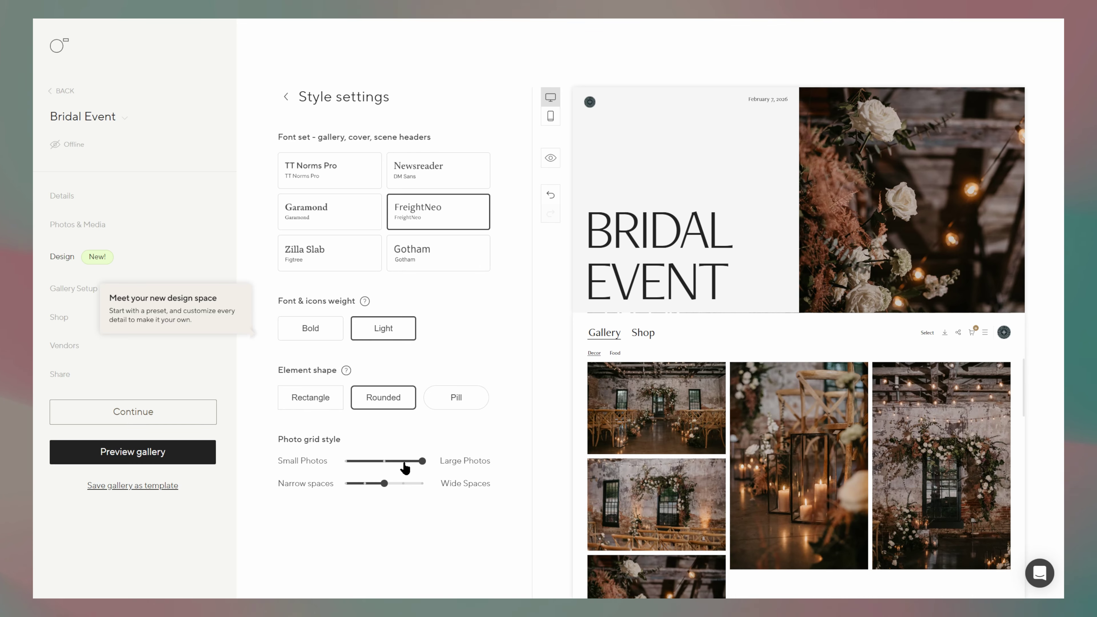
{"action": "left_click_drag", "start_coordinate": [384, 483], "coordinate": [365, 484]}
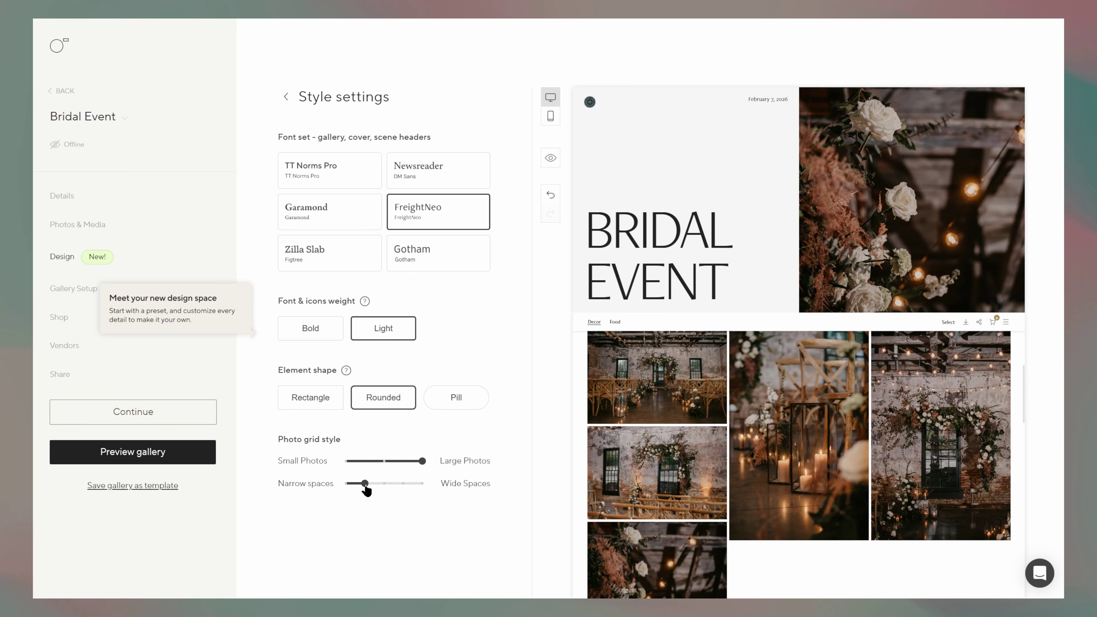
{"action": "left_click", "coordinate": [348, 484]}
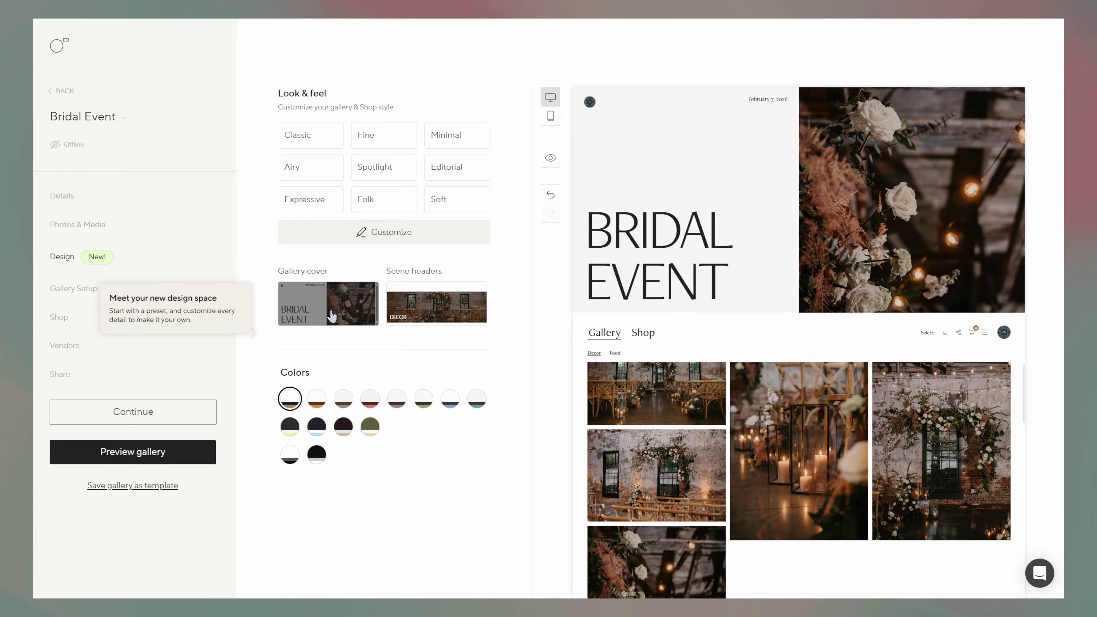
- Try the side-overlay and angular-shape gallery cover designs, and apply the centered single-photo layout with the title above
{"action": "left_click", "coordinate": [327, 318]}
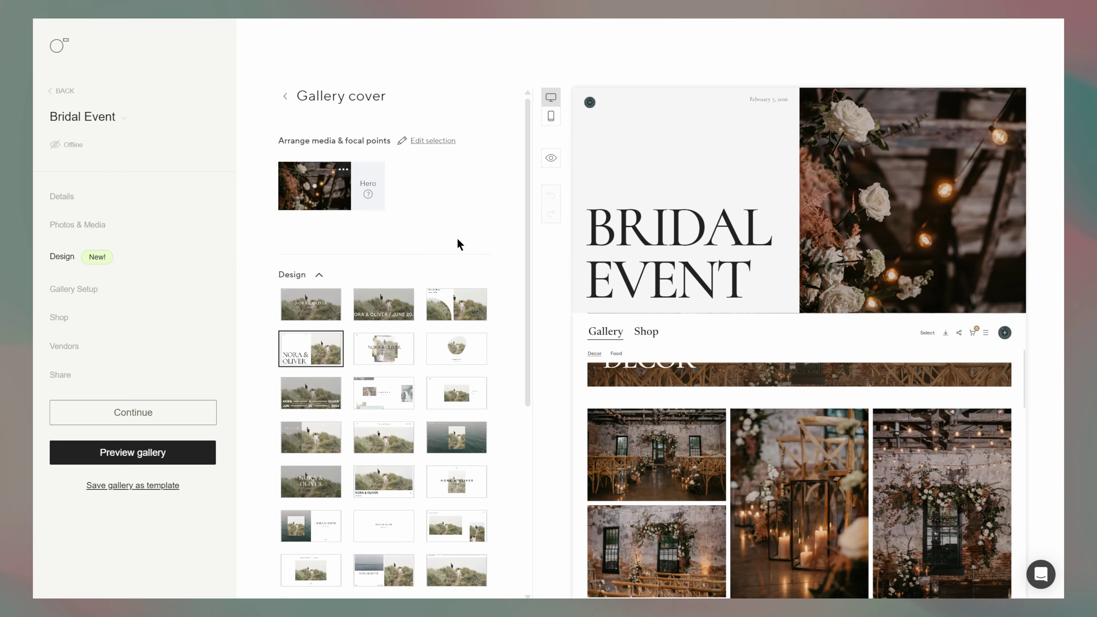
{"action": "left_click_drag", "start_coordinate": [528, 240], "coordinate": [532, 328]}
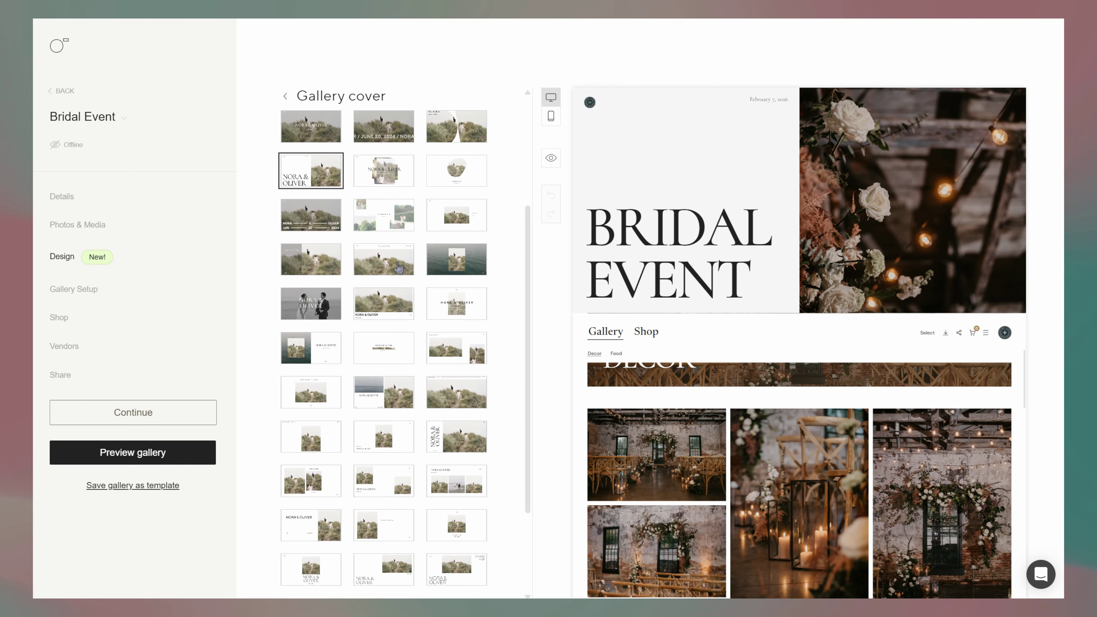
{"action": "left_click", "coordinate": [321, 263]}
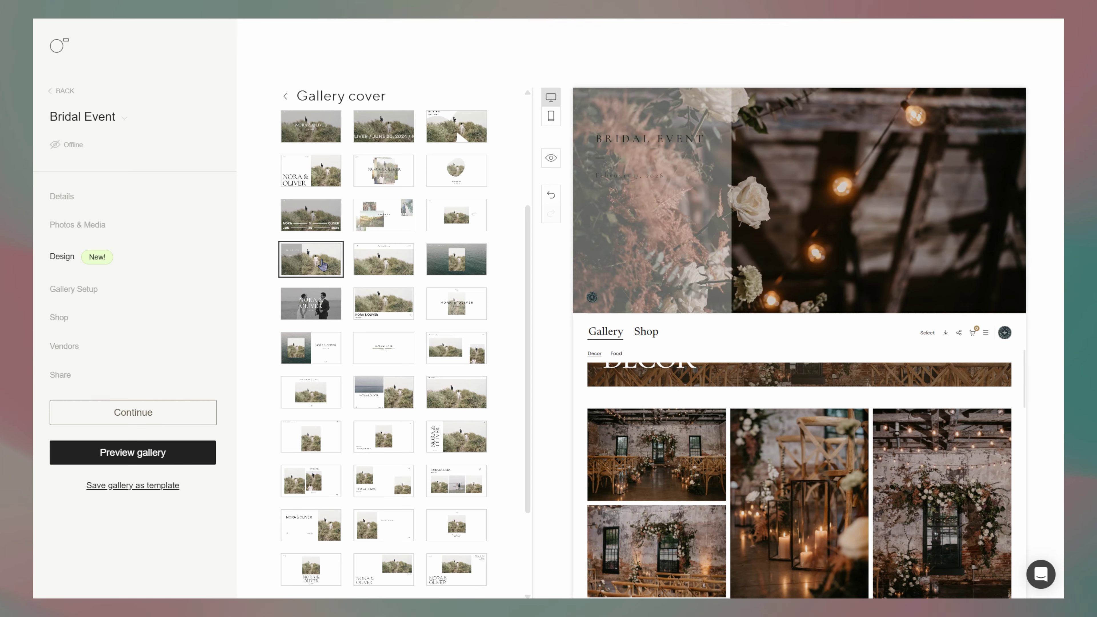
{"action": "left_click", "coordinate": [460, 138]}
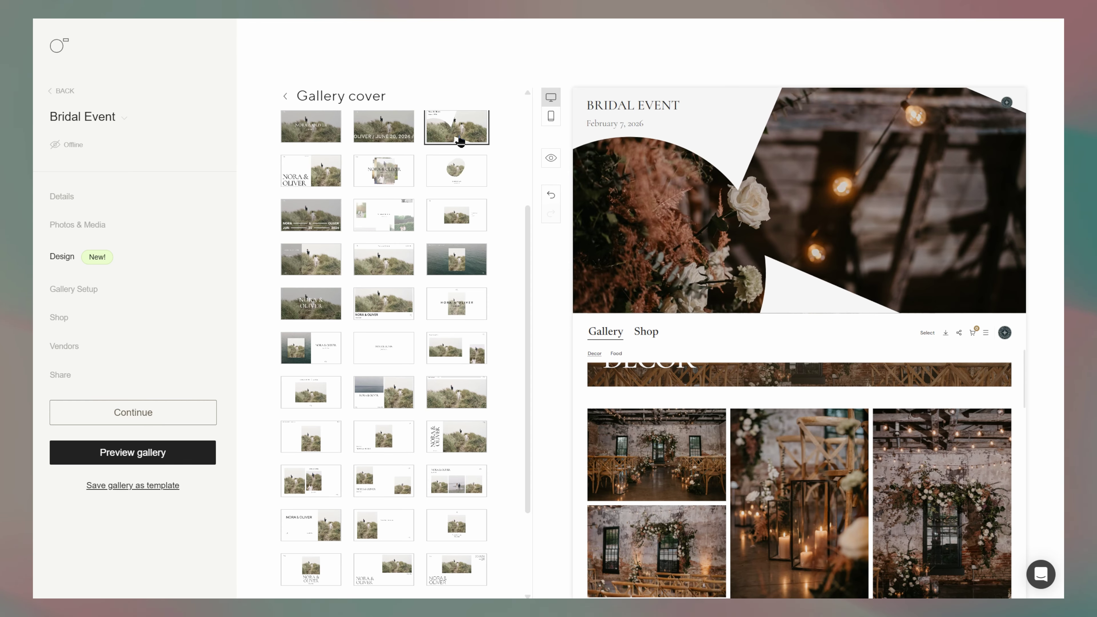
{"action": "left_click", "coordinate": [311, 392]}
- Open the focal point editor for the hero photo of the gallery cover
{"action": "scroll", "coordinate": [384, 346], "scroll_direction": "up", "scroll_amount": 4}
{"action": "left_click", "coordinate": [344, 170]}
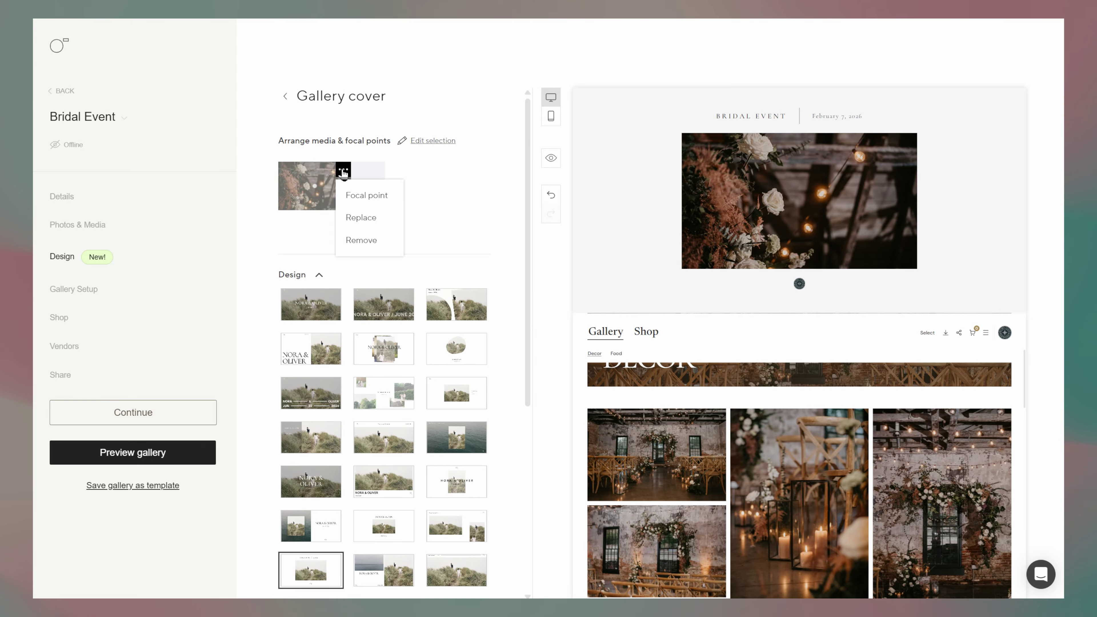
{"action": "left_click", "coordinate": [348, 194]}
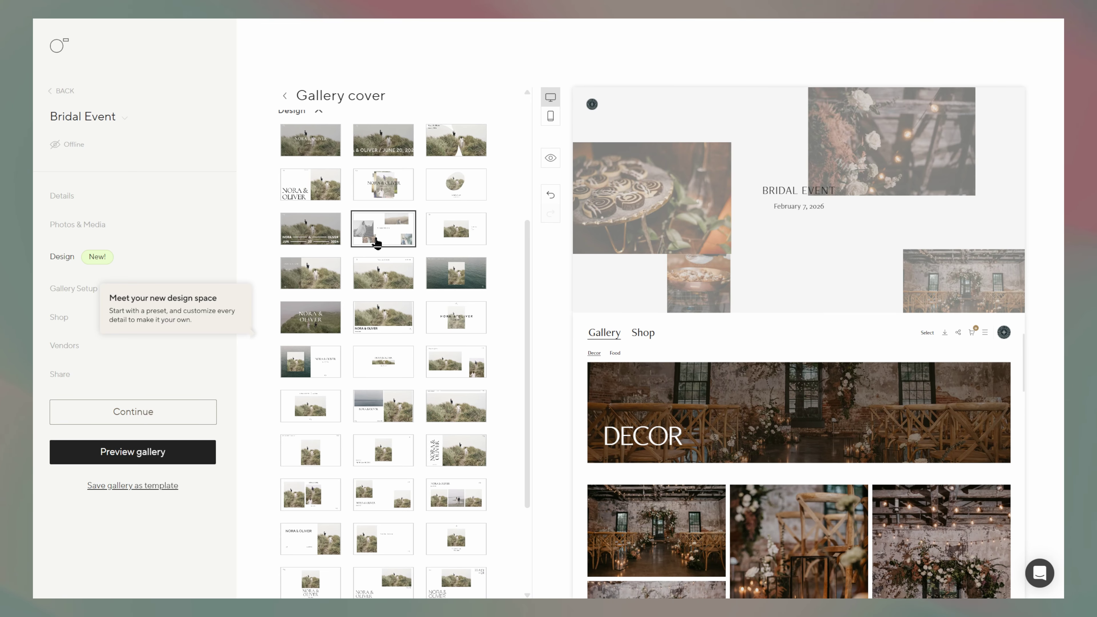
- Review the collage cover and the Decor scene of the gallery in the full-size preview
{"action": "left_click", "coordinate": [550, 159]}
{"action": "scroll", "coordinate": [549, 166], "scroll_direction": "down", "scroll_amount": 3}
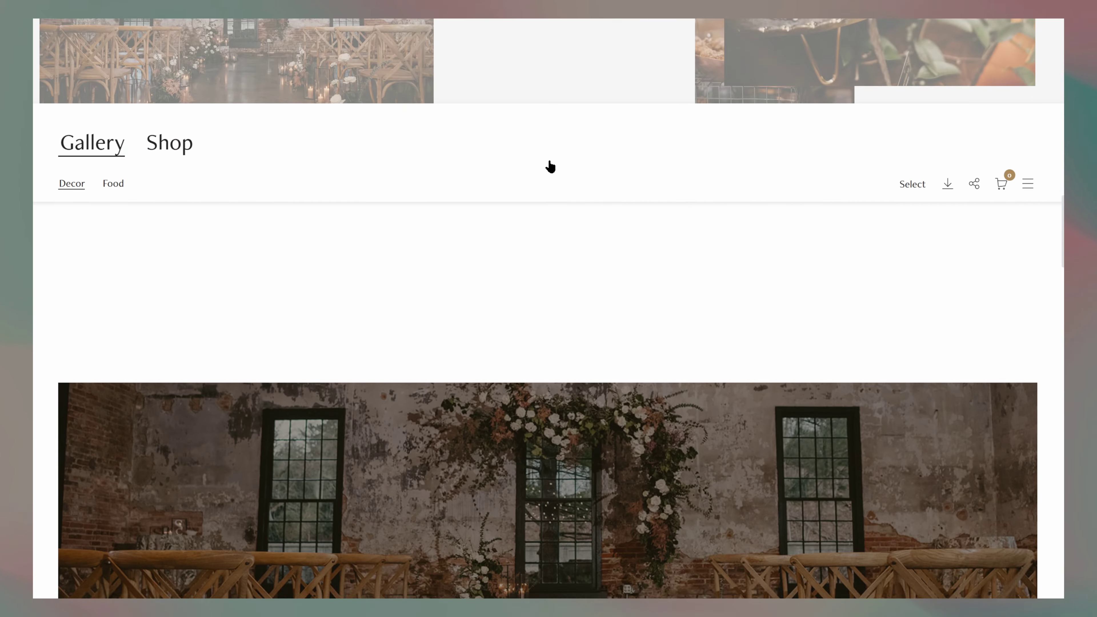
{"action": "scroll", "coordinate": [549, 166], "scroll_direction": "up", "scroll_amount": 5}
{"action": "scroll", "coordinate": [550, 166], "scroll_direction": "up", "scroll_amount": 2}
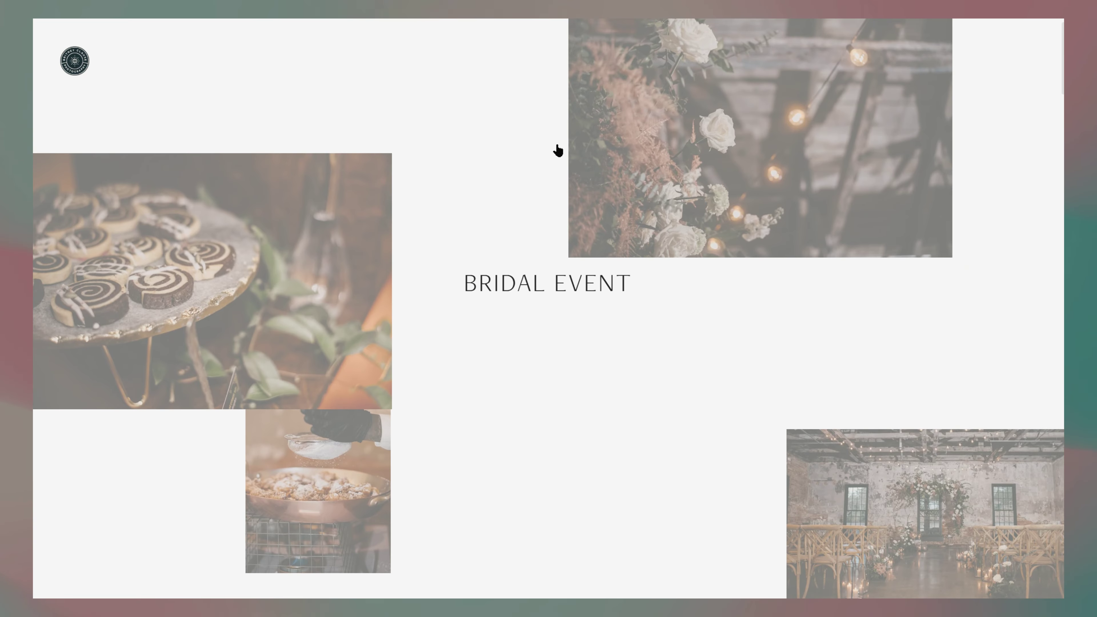